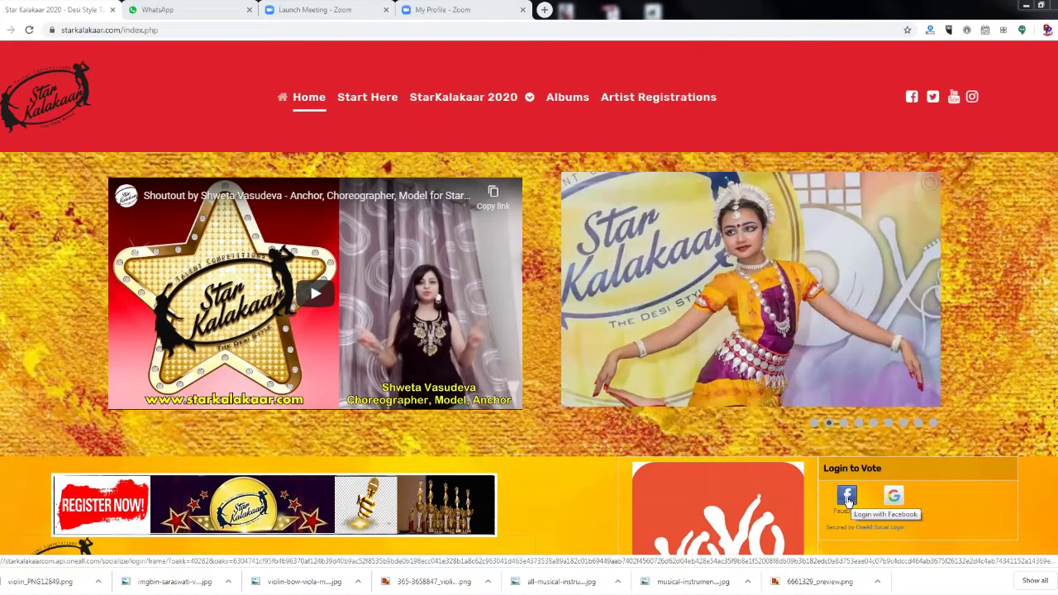
Log in to vote with a Facebook account, then log the voter out.
left_click(847, 496)
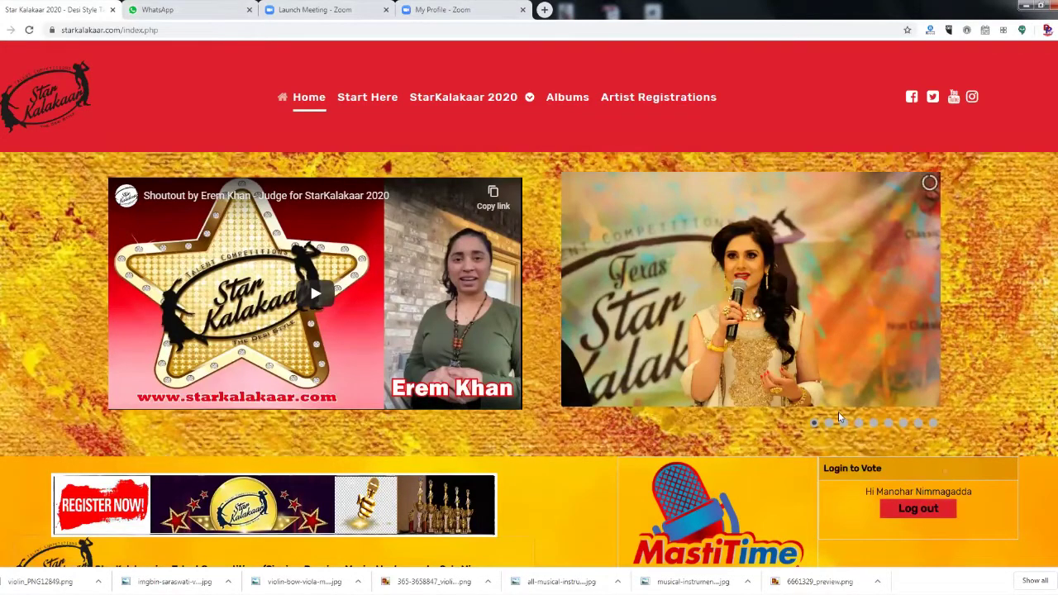
scroll(839, 417, "down", 4)
scroll(925, 342, "up", 2)
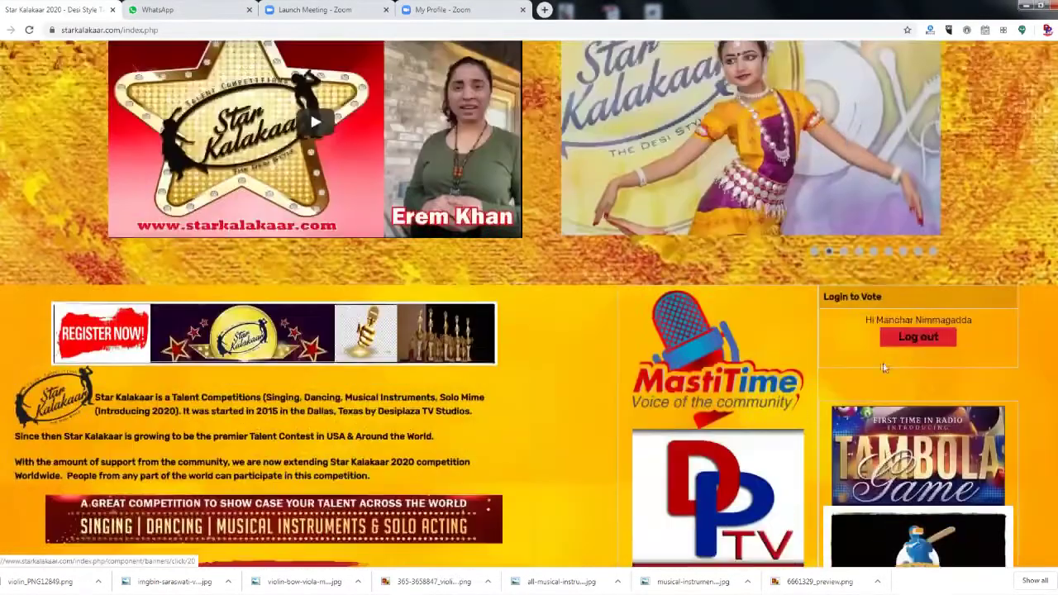
left_click(923, 337)
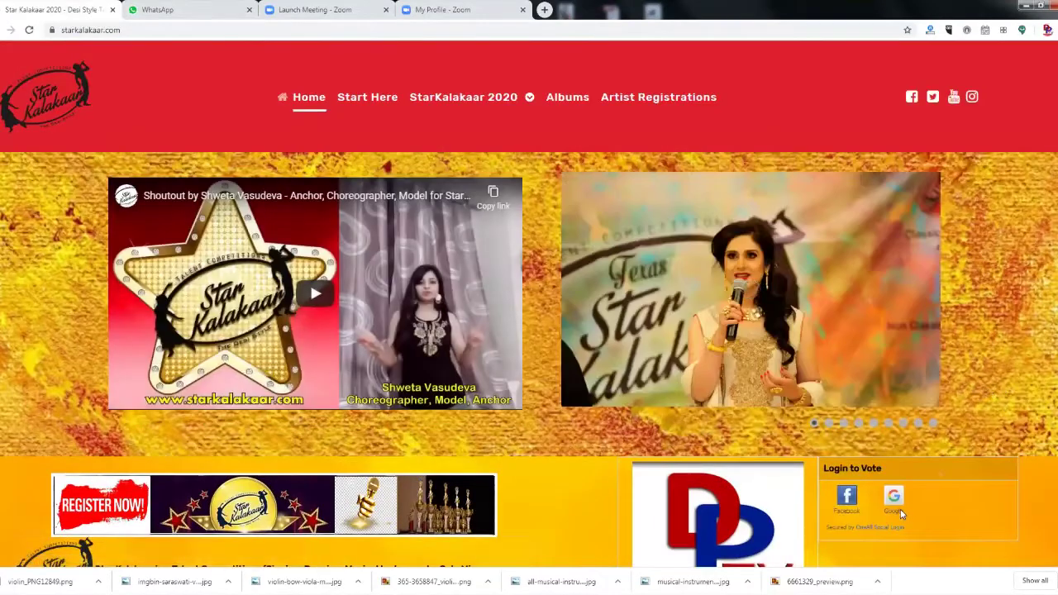
left_click(900, 513)
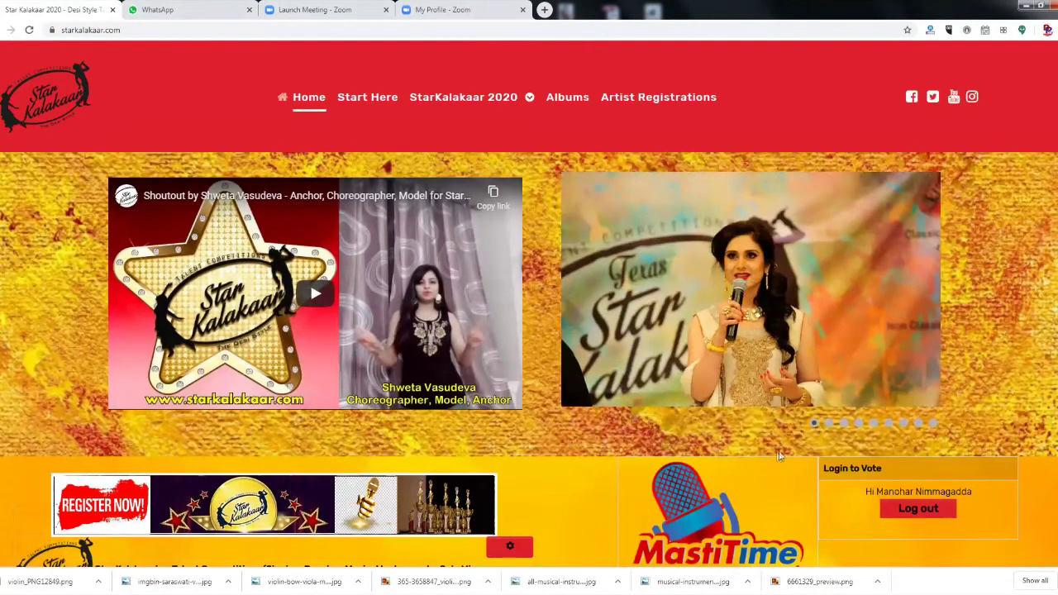
scroll(785, 454, "down", 3)
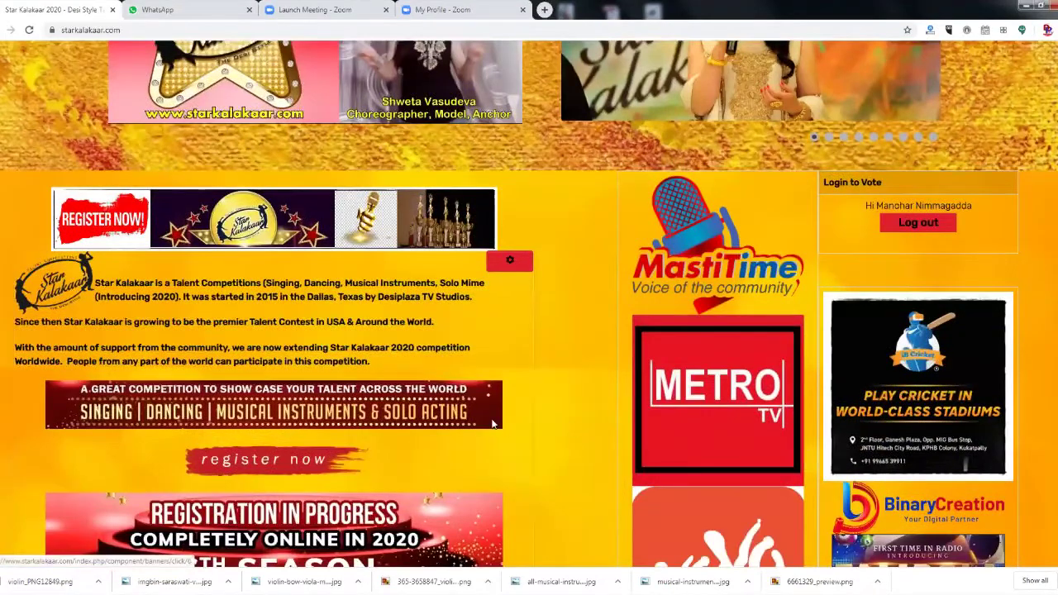
scroll(498, 422, "up", 2)
scroll(498, 421, "down", 10)
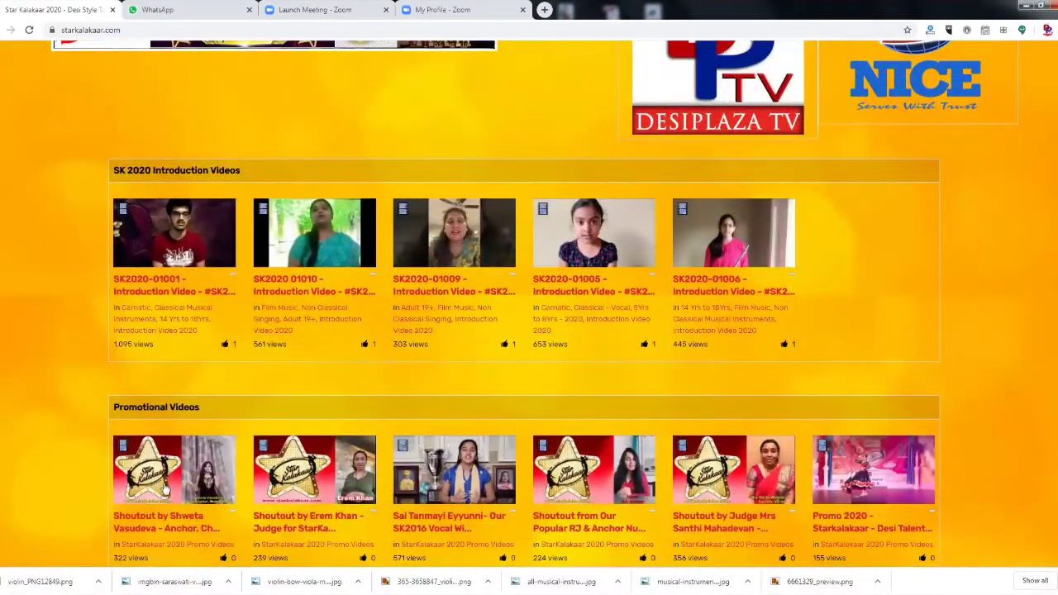
scroll(258, 459, "down", 2)
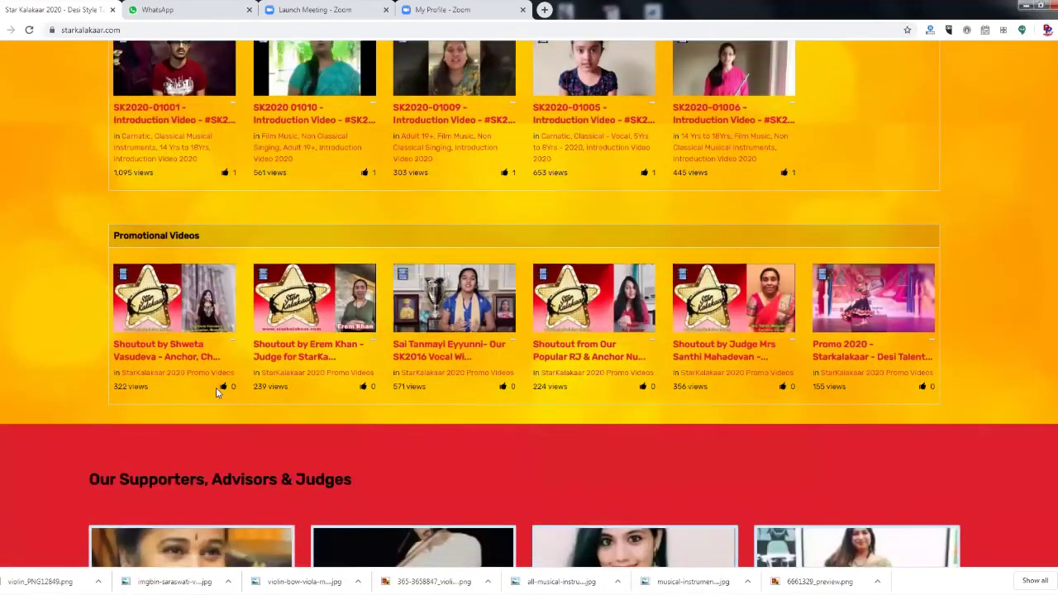
left_click(178, 312)
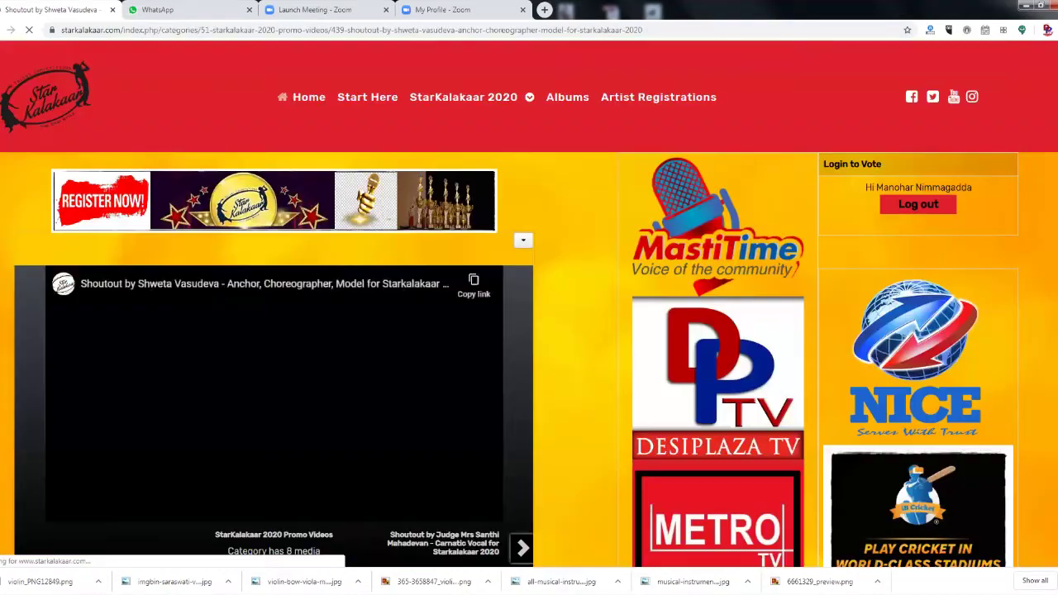
scroll(171, 390, "down", 5)
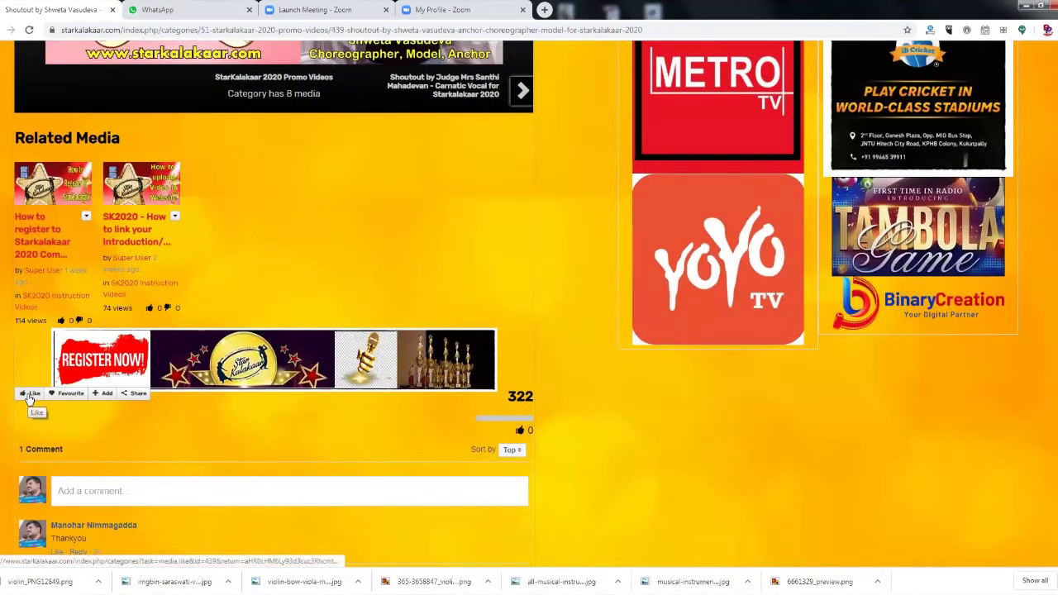
left_click(29, 396)
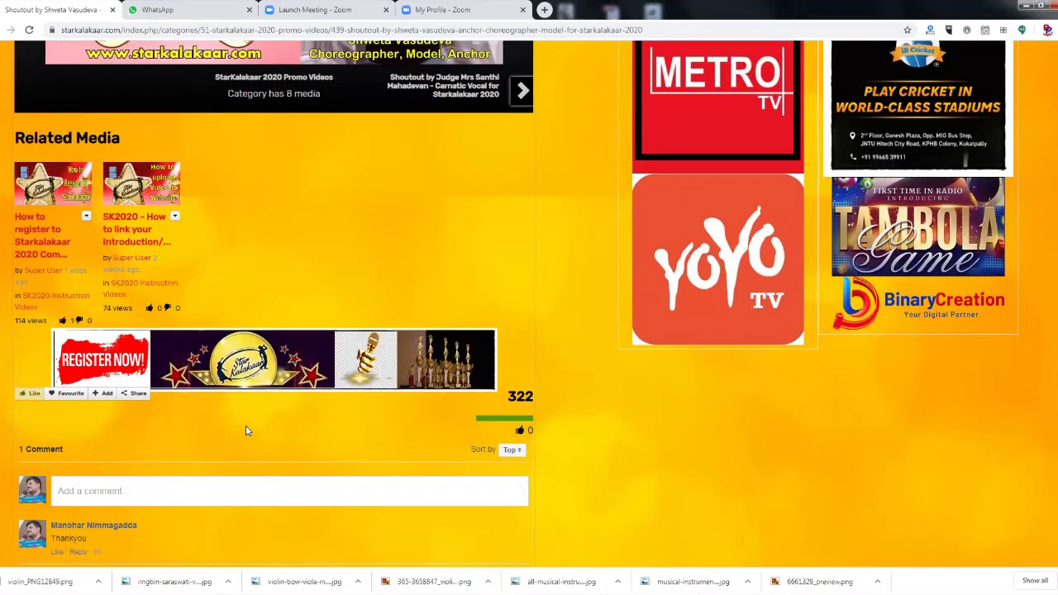
left_click(138, 393)
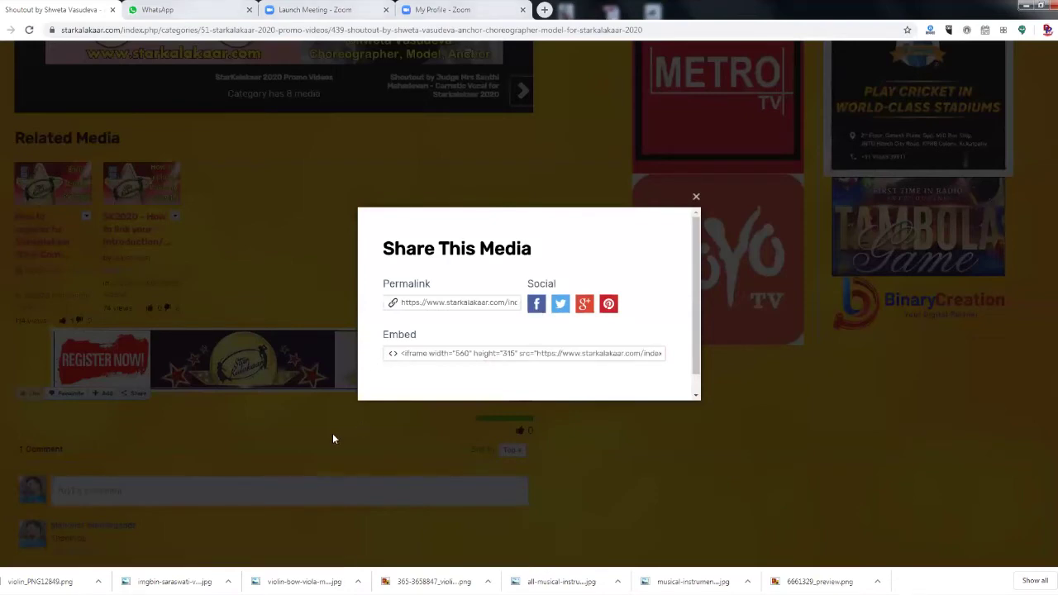
left_click(696, 198)
Return to the StarKalakaar home page and scroll down to the footer.
scroll(820, 419, "up", 5)
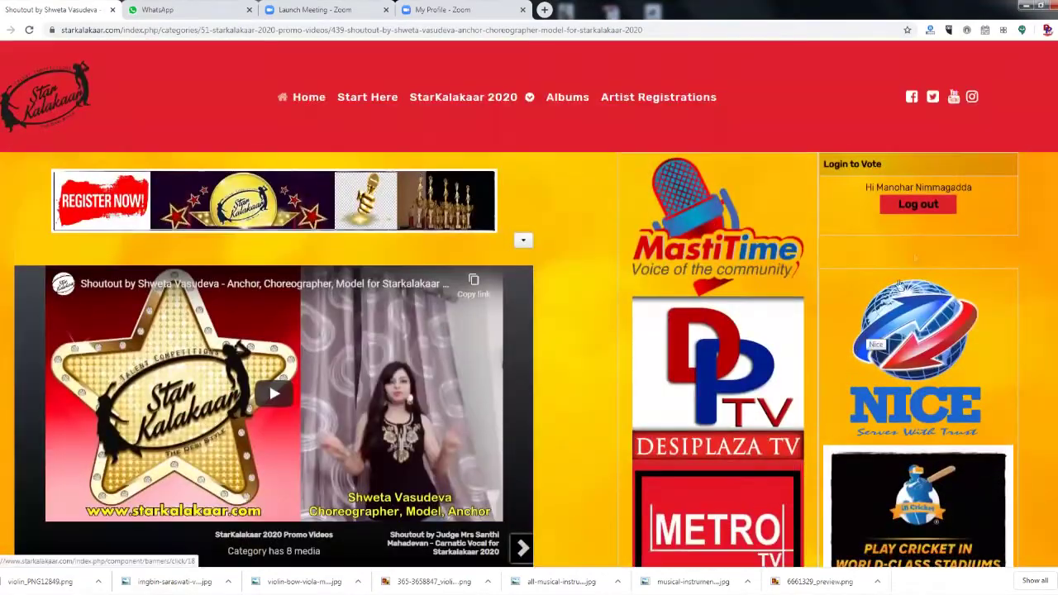
left_click(918, 205)
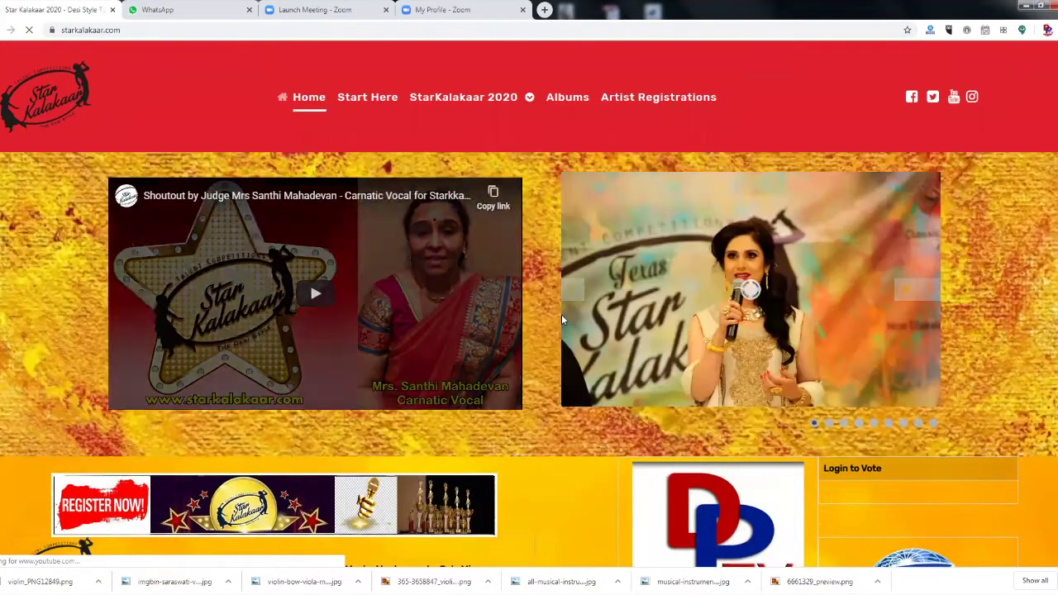
scroll(562, 321, "down", 3)
scroll(570, 339, "down", 15)
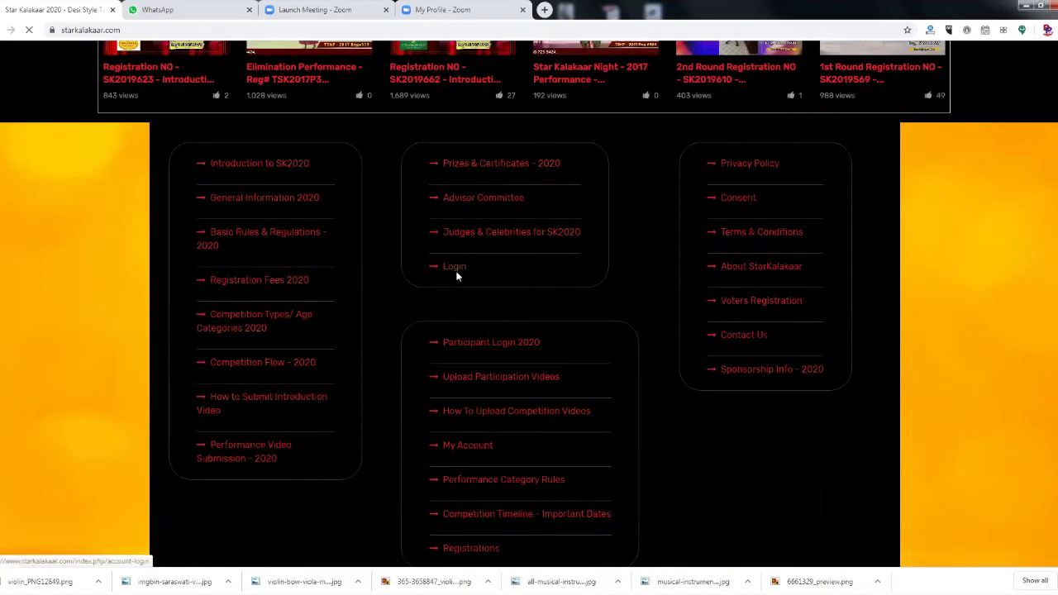
Go from the login page to voter registration and enter the voter's name and username.
left_click(456, 273)
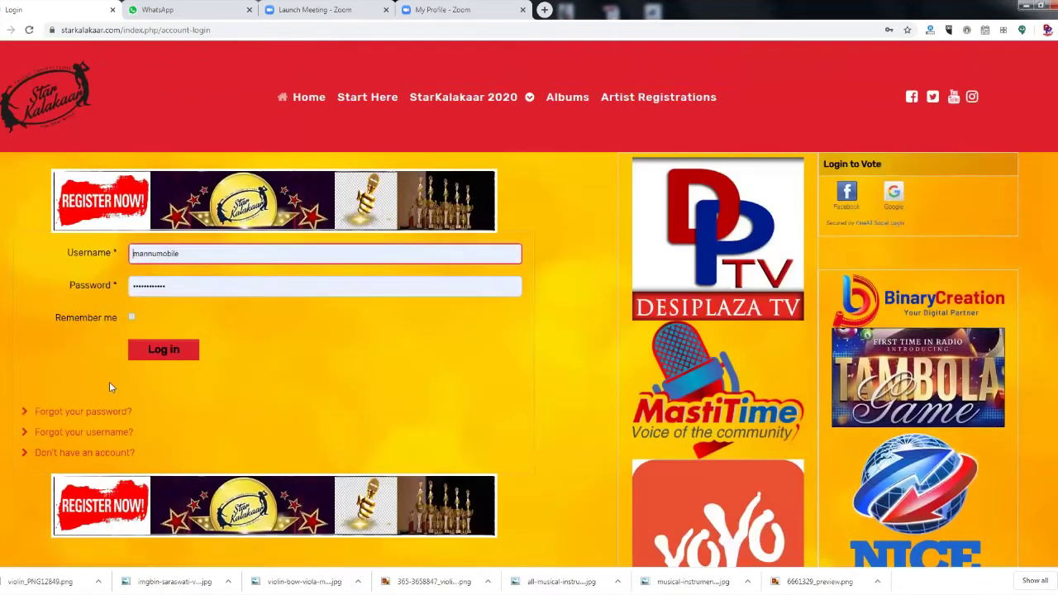
left_click(79, 454)
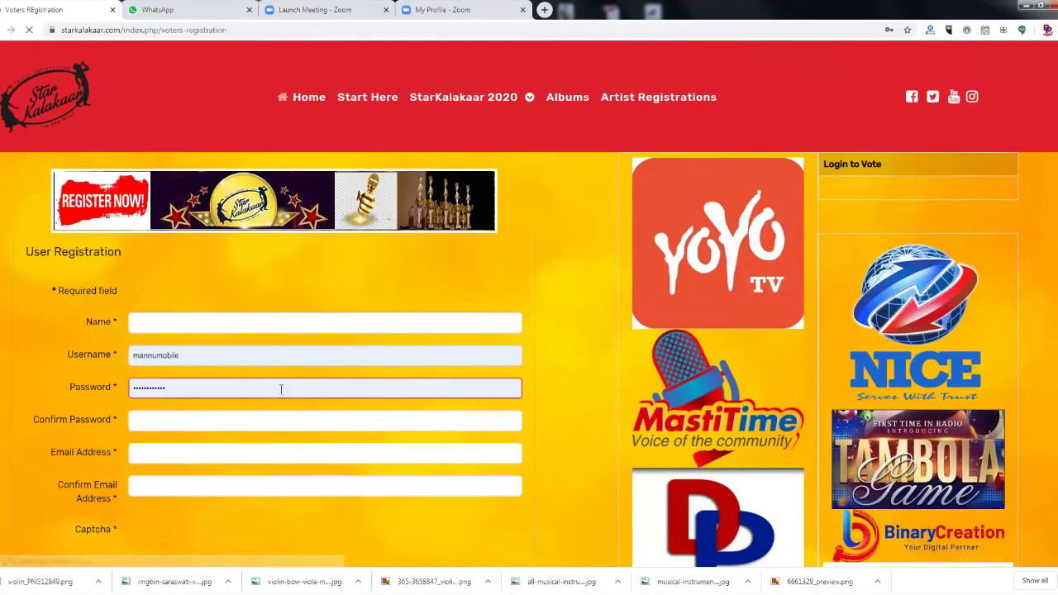
left_click(237, 324)
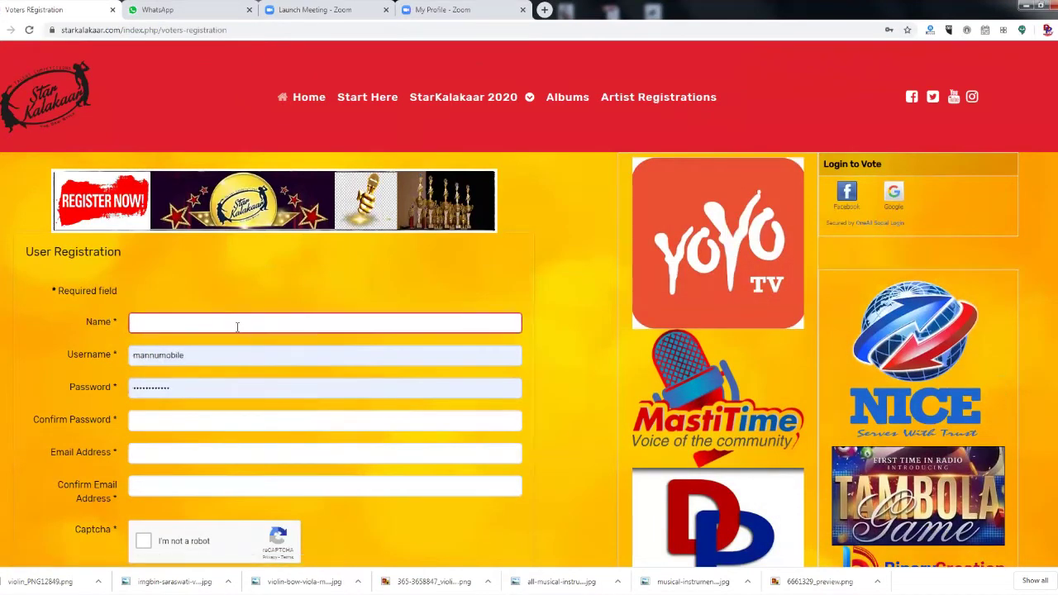
type("Hello")
key("Tab")
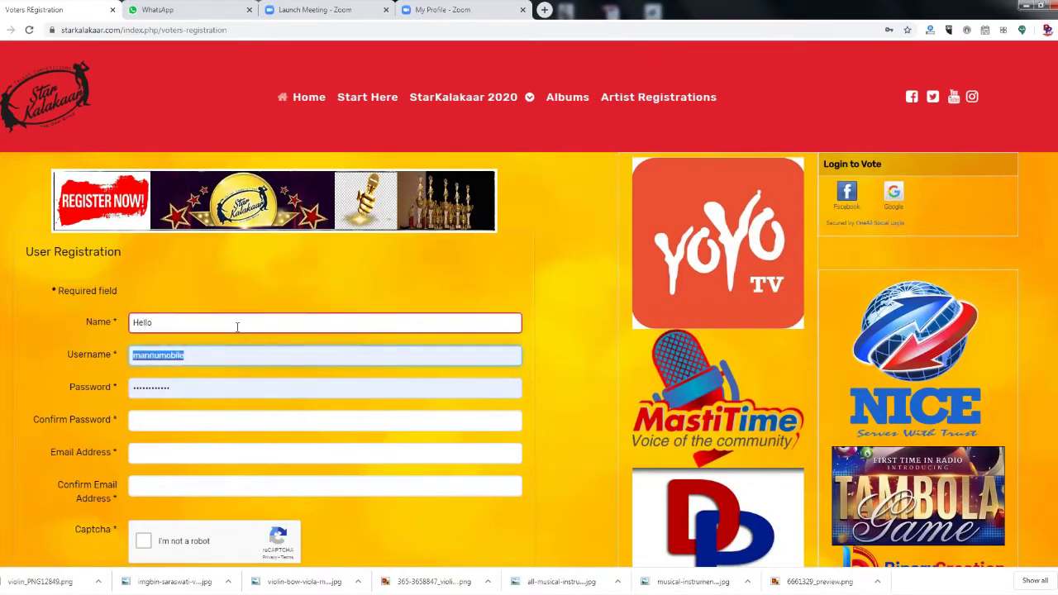
type("H")
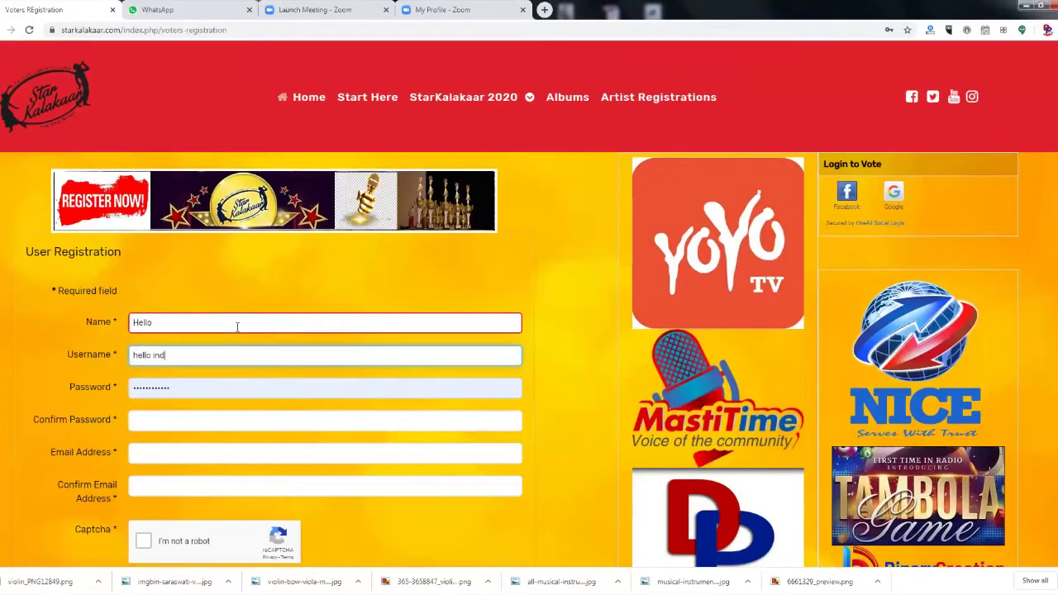
Replace the prefilled password with a new one and fill in Confirm Password.
double_click(181, 382)
key("BackSpace")
type("12345678")
key("Tab")
type("12")
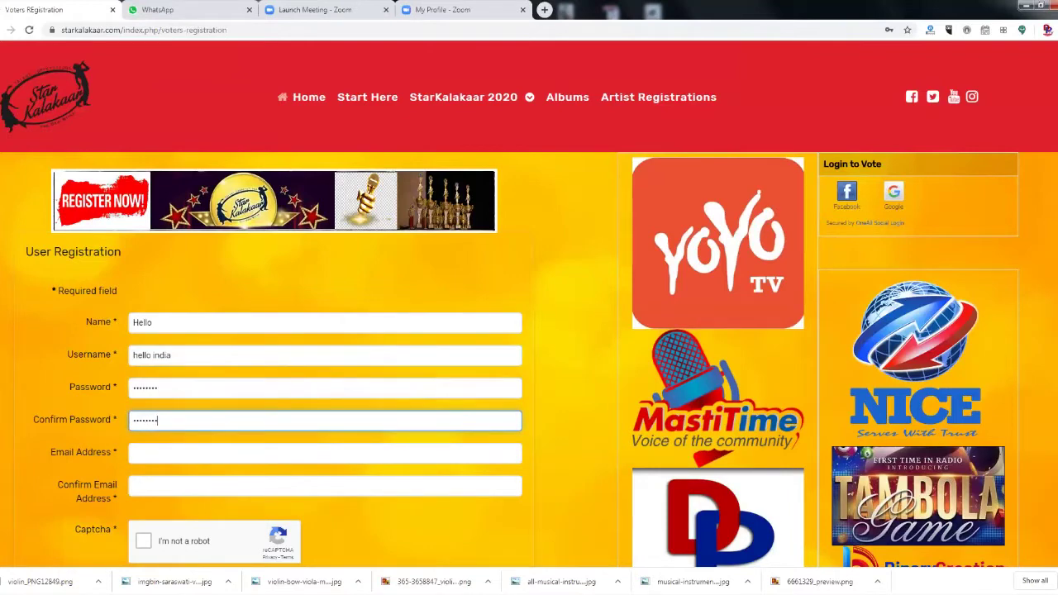
Enter the voter's e-mail address and the confirmation e-mail.
left_click(148, 456)
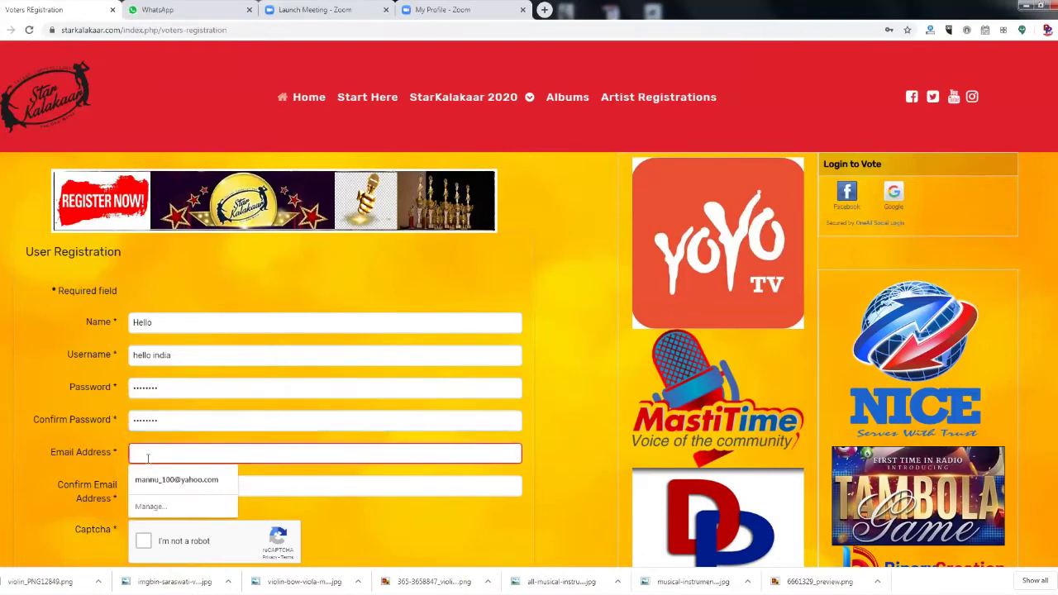
type("mannu_10")
key("BackSpace")
key("BackSpace")
key("BackSpace")
key("BackSpace")
key("BackSpace")
key("BackSpace")
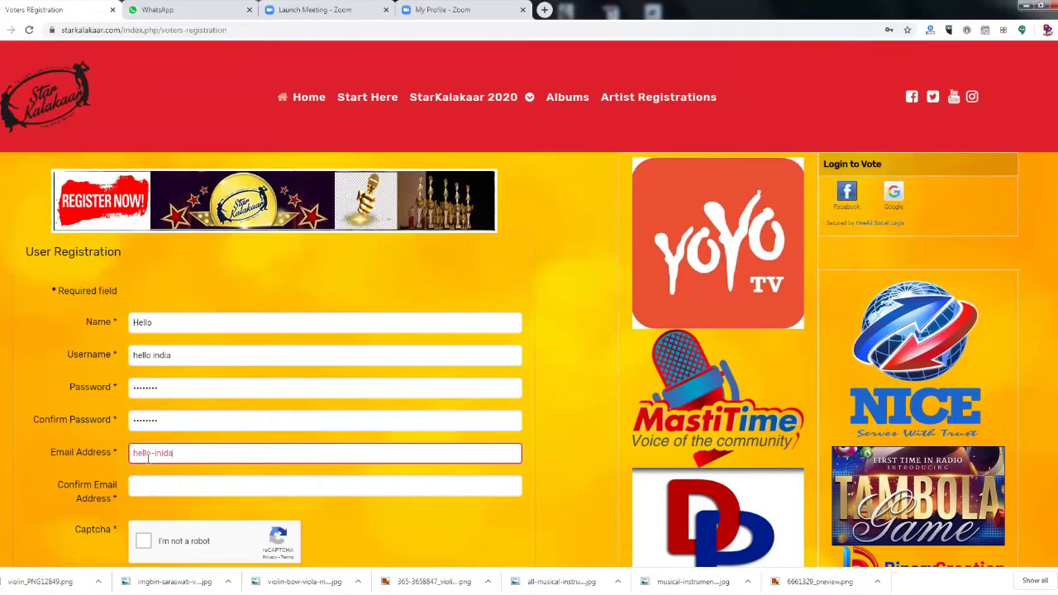
left_click(166, 487)
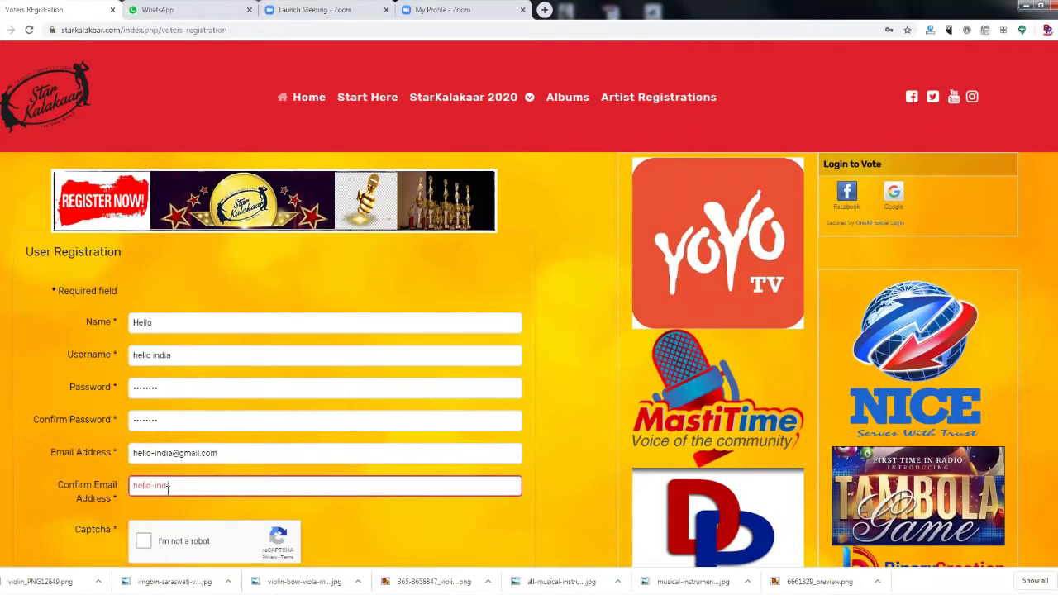
Tick the 'I'm not a robot' captcha and select 'I agree' to the terms.
left_click(143, 541)
scroll(285, 468, "down", 3)
left_click(133, 382)
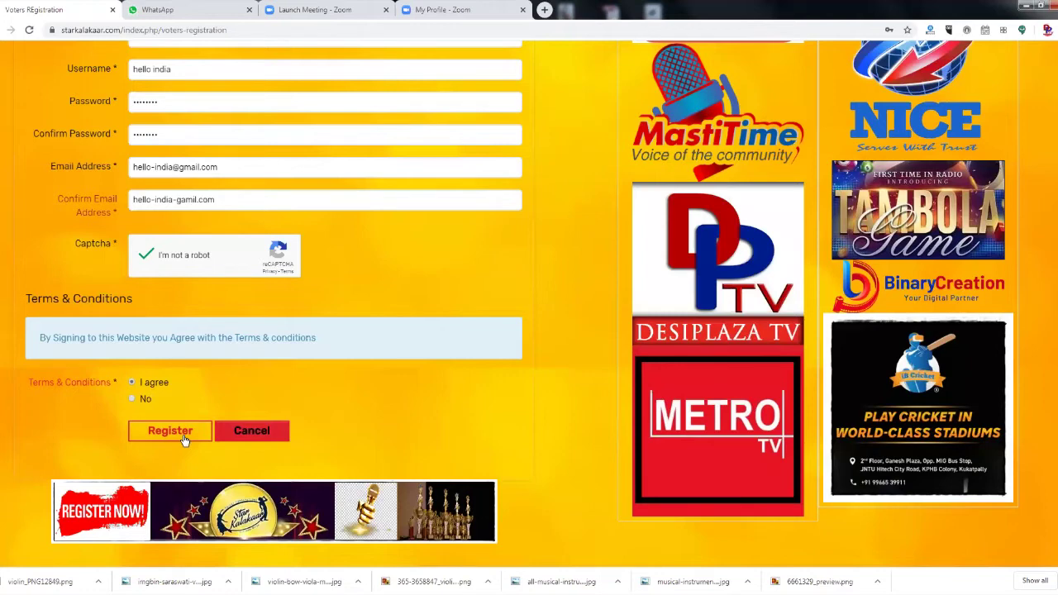
Submit the voter registration, then log in through the footer Login link.
left_click(263, 431)
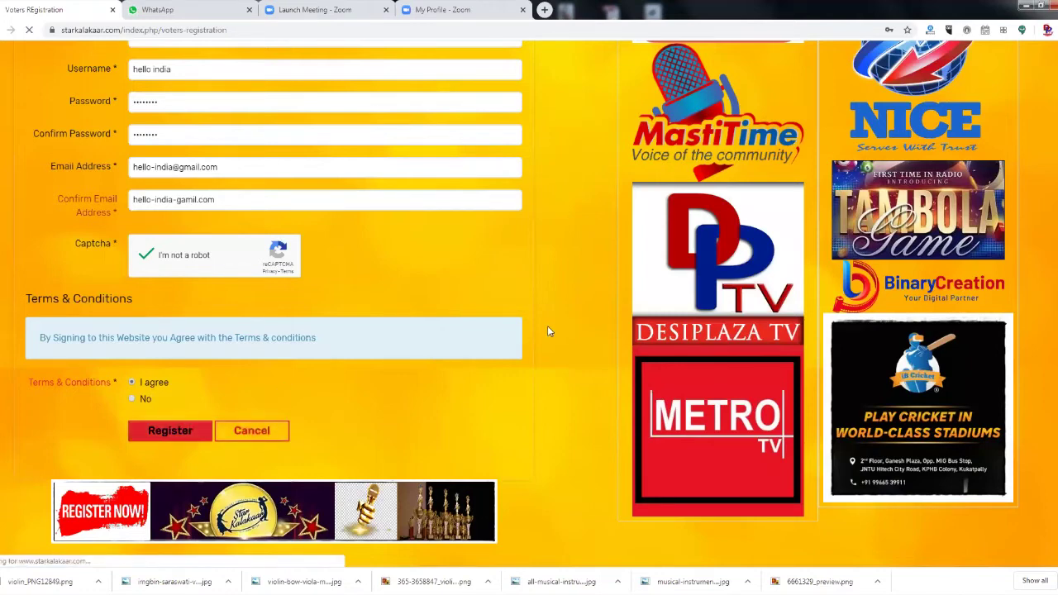
scroll(568, 325, "down", 4)
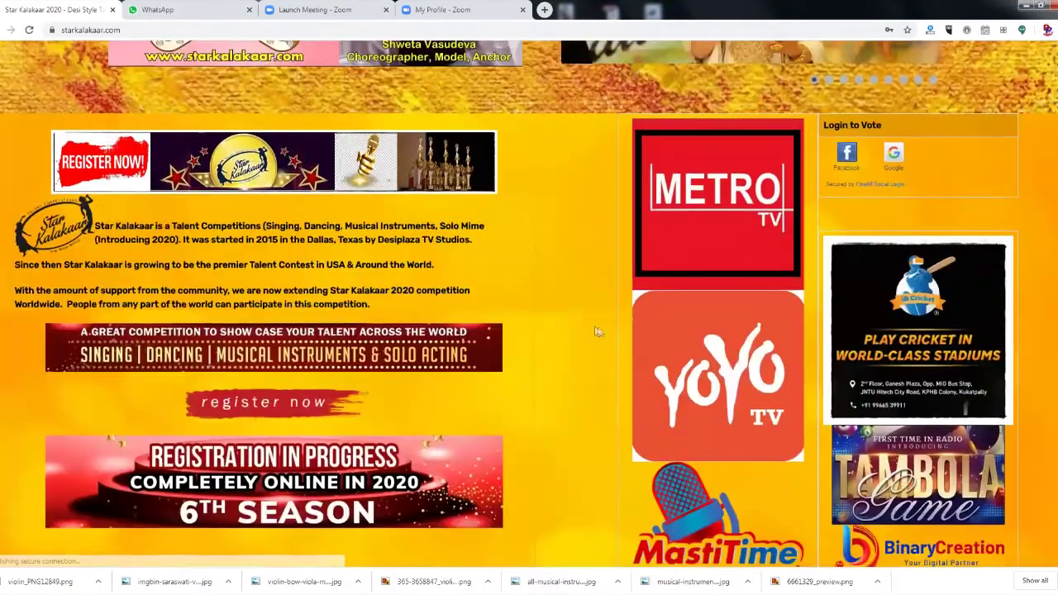
scroll(596, 329, "down", 1)
scroll(504, 427, "down", 15)
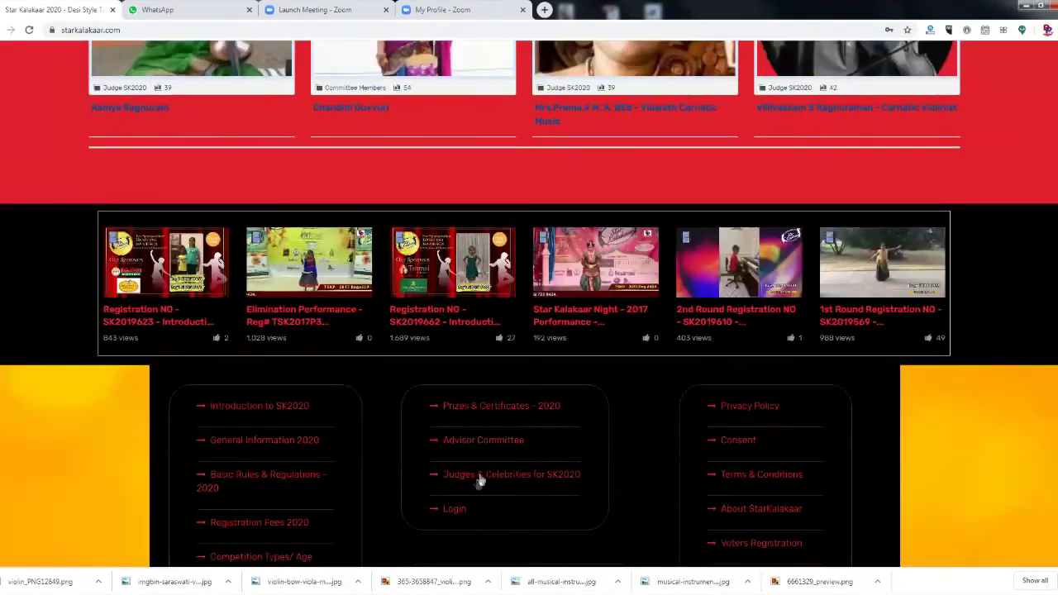
left_click(455, 508)
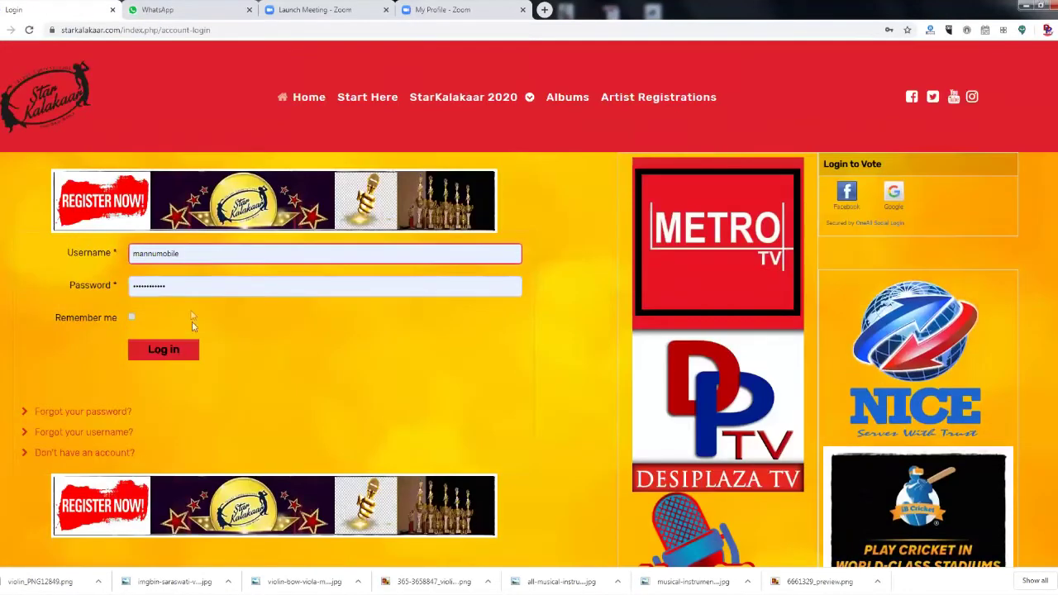
left_click(172, 349)
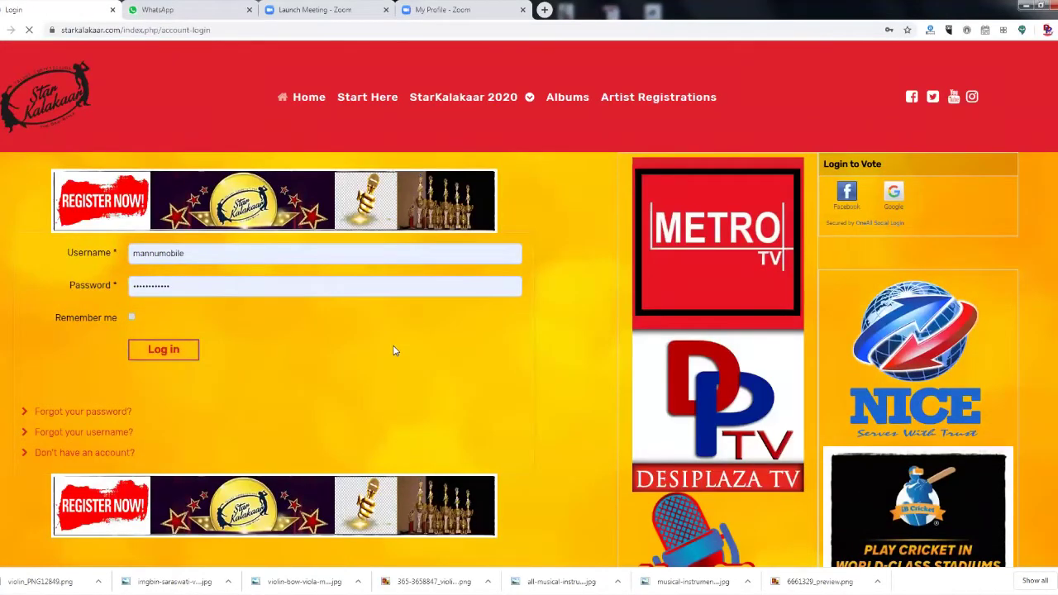
Open the Erem Khan judge shoutout promo video and reload its page.
scroll(395, 352, "down", 8)
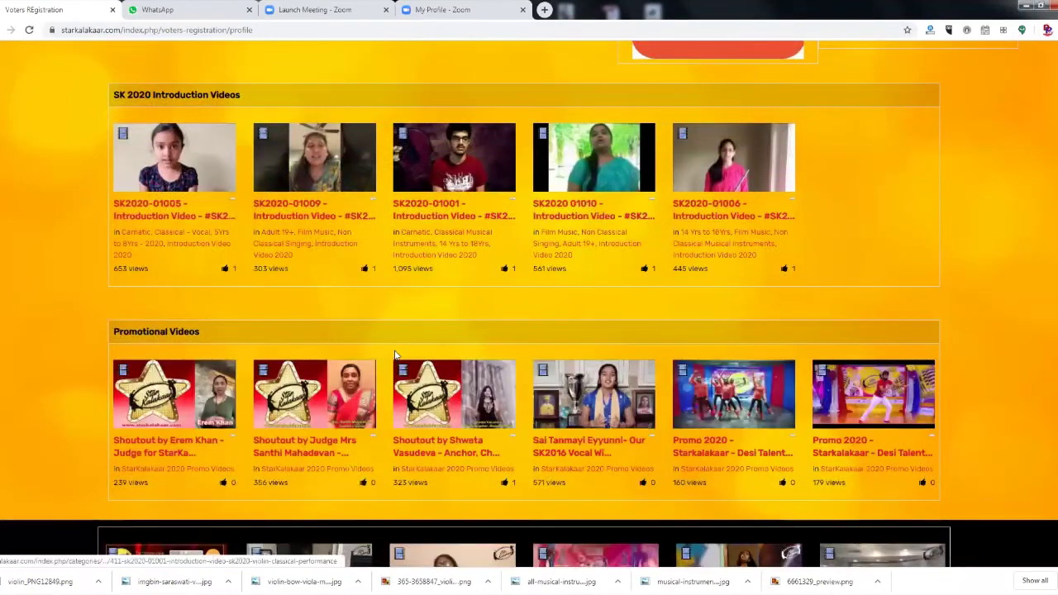
left_click(165, 412)
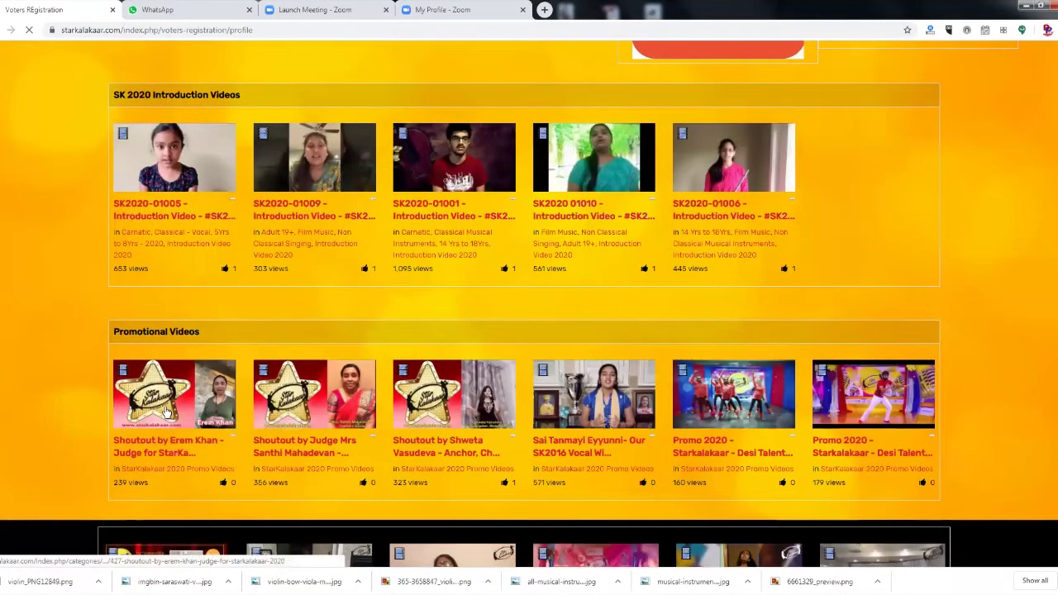
scroll(378, 390, "down", 5)
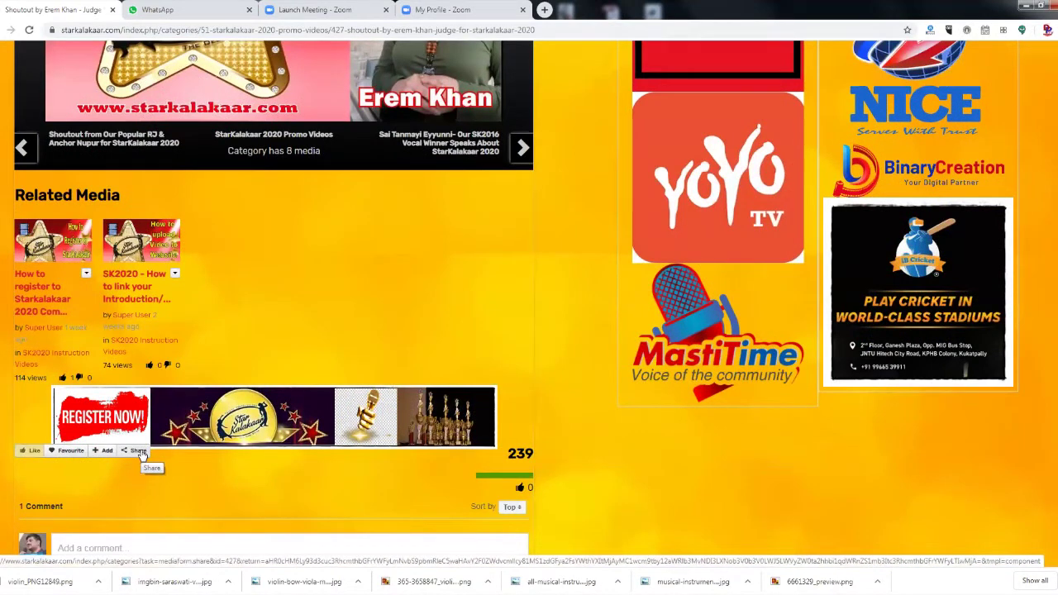
key("F5")
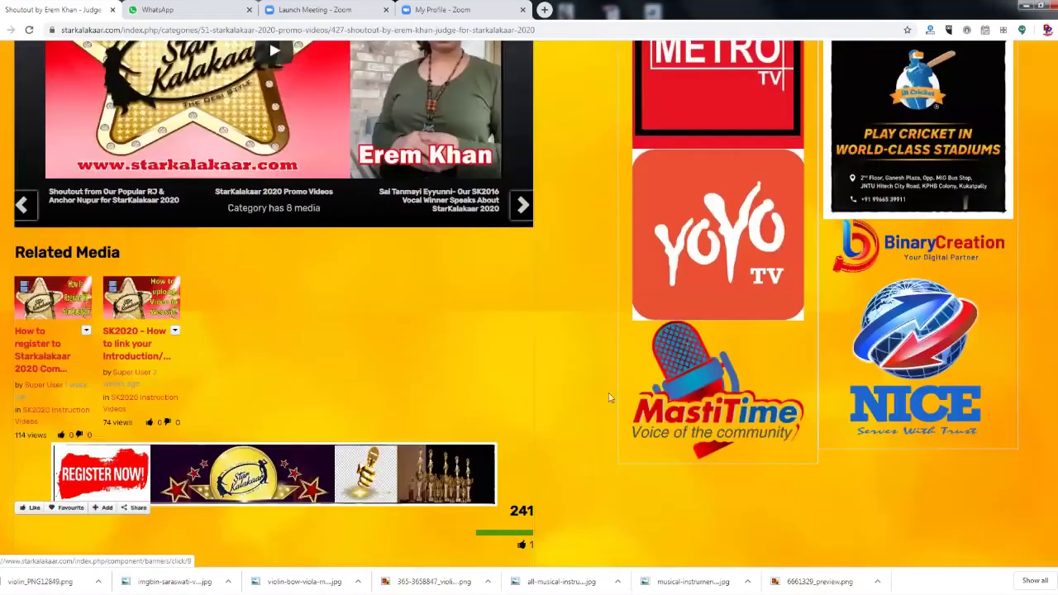
scroll(529, 459, "down", 2)
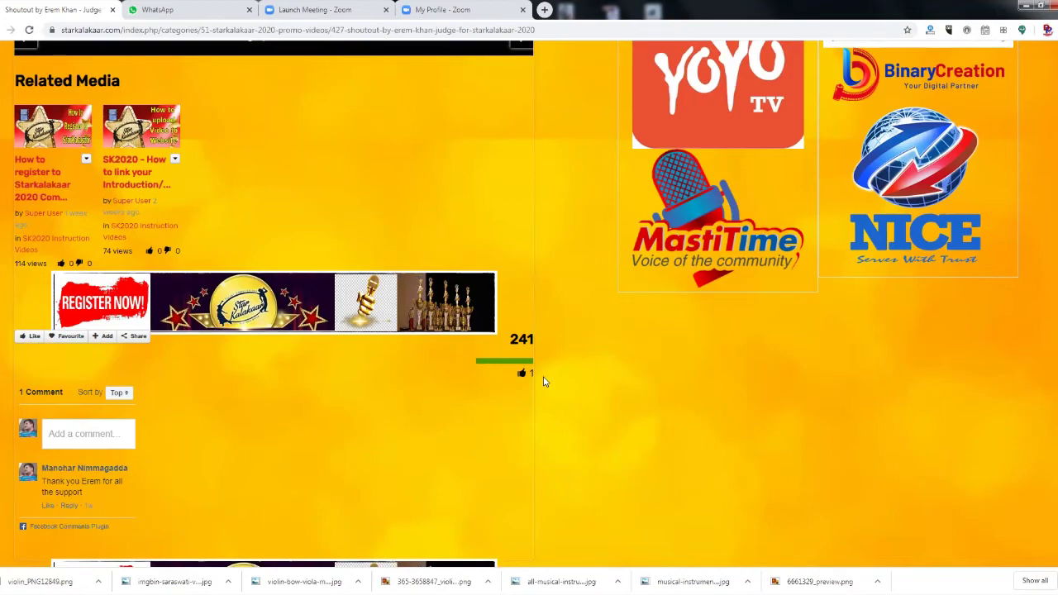
scroll(775, 408, "up", 10)
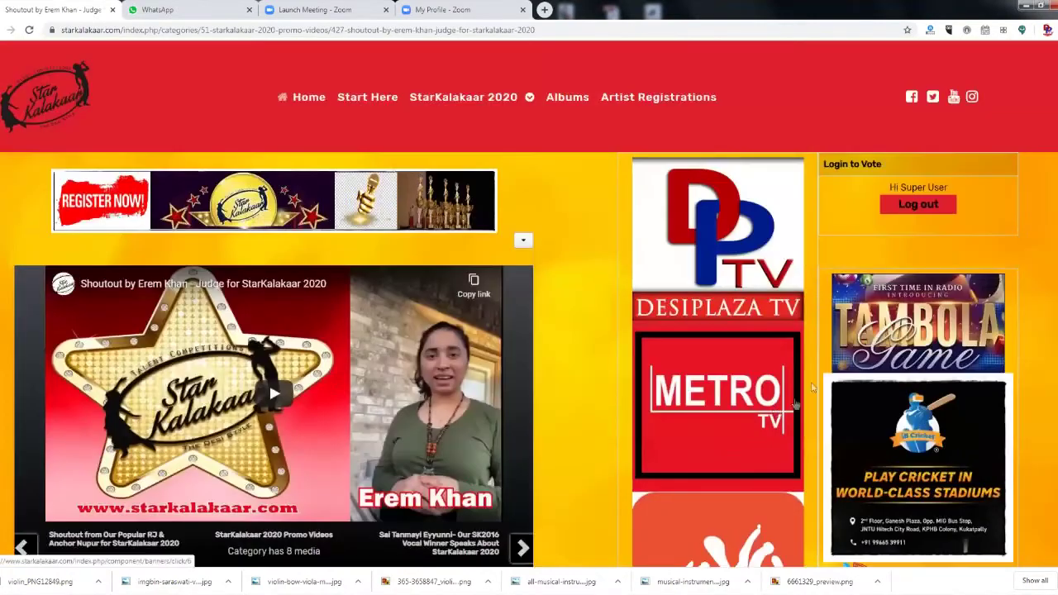
Log out of the voter account and advance the home page photo slideshow.
left_click(919, 205)
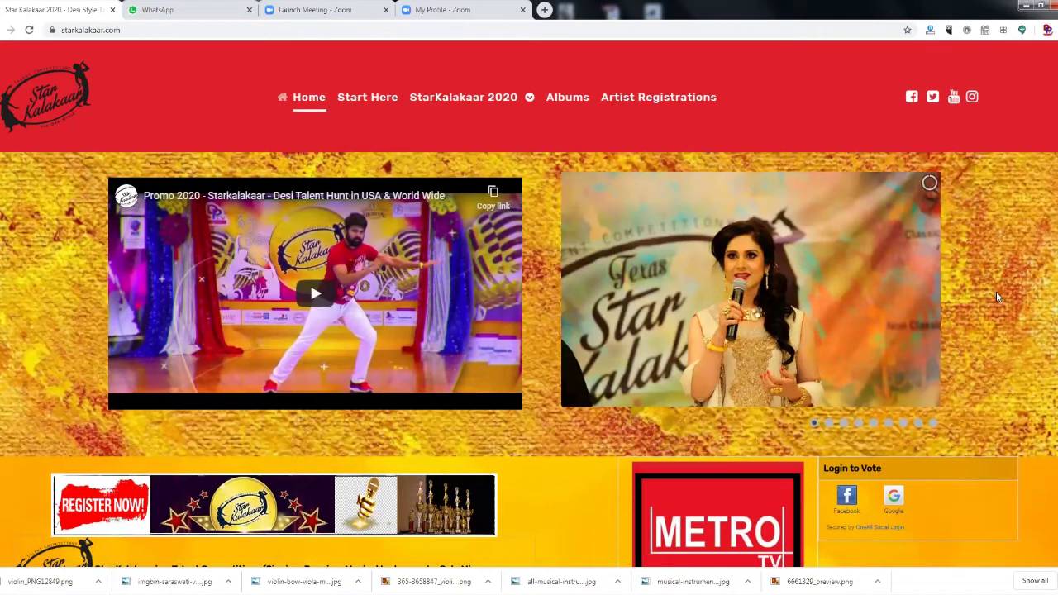
left_click(909, 294)
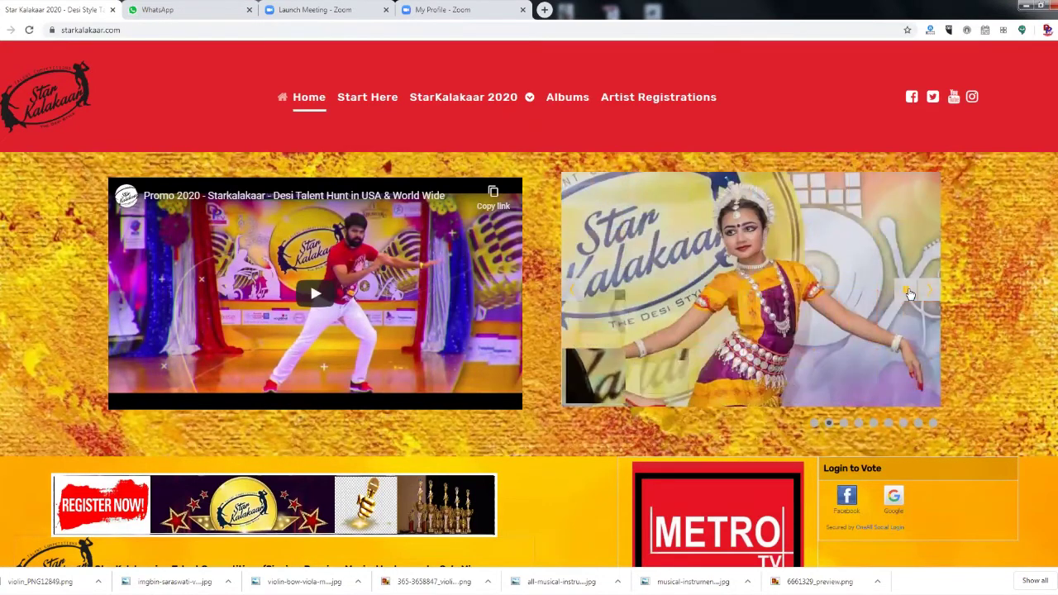